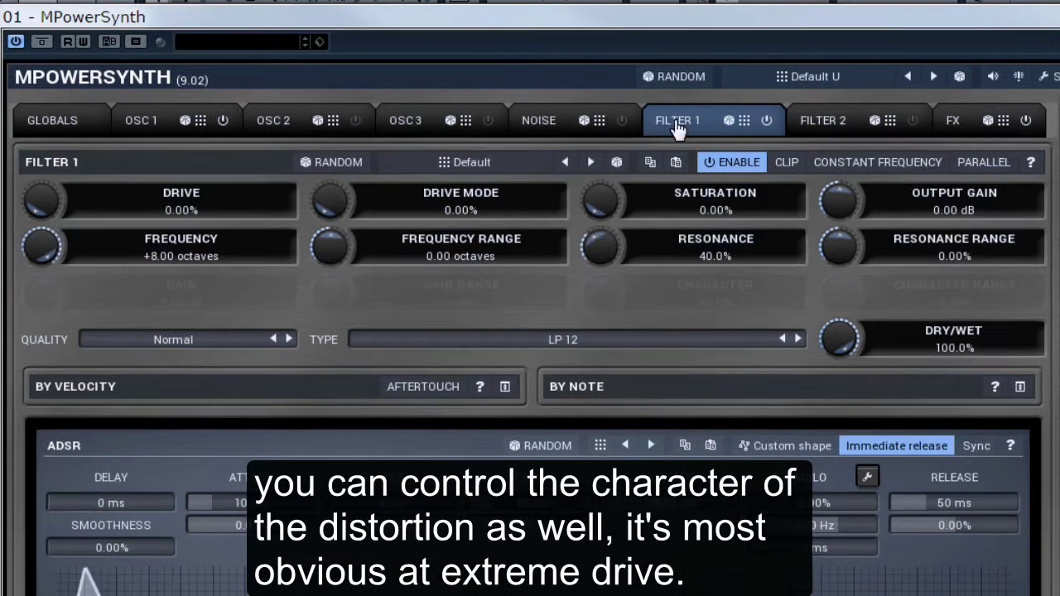
Step: Raise Filter 1's drive to 100% and bring the drive mode down to 86%
{"action": "left_click_drag", "start_coordinate": [62, 217], "coordinate": [62, 117]}
{"action": "left_click_drag", "start_coordinate": [327, 199], "coordinate": [296, 161]}
{"action": "left_click_drag", "start_coordinate": [42, 217], "coordinate": [41, 178]}
{"action": "left_click_drag", "start_coordinate": [330, 200], "coordinate": [329, 338]}
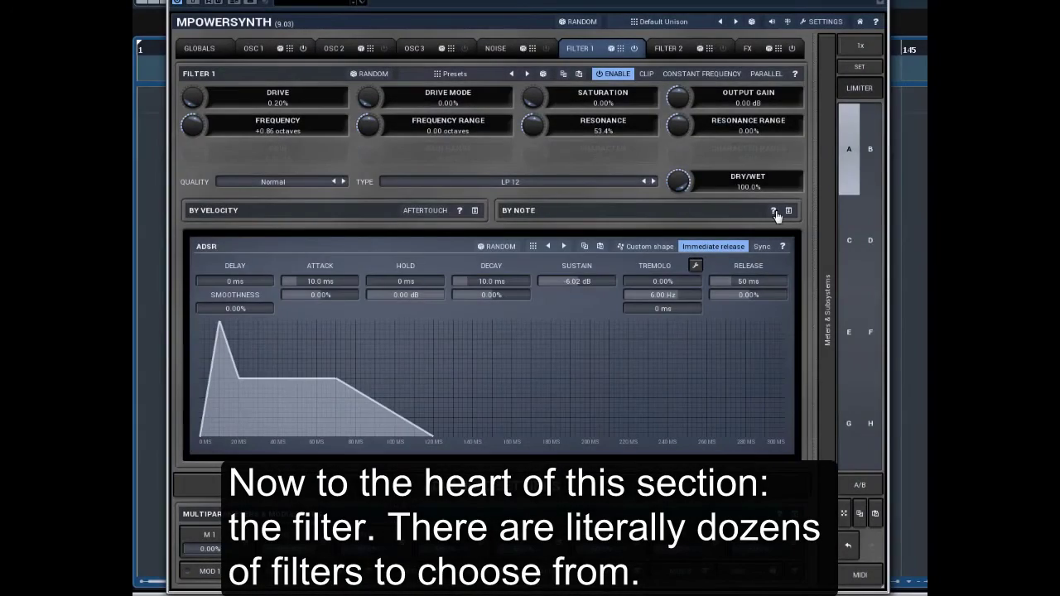
Step: Try the HP 12 and Notch 24 filter types, then settle Filter 1 on Fade LP/BP/HP 12
{"action": "left_click", "coordinate": [513, 182]}
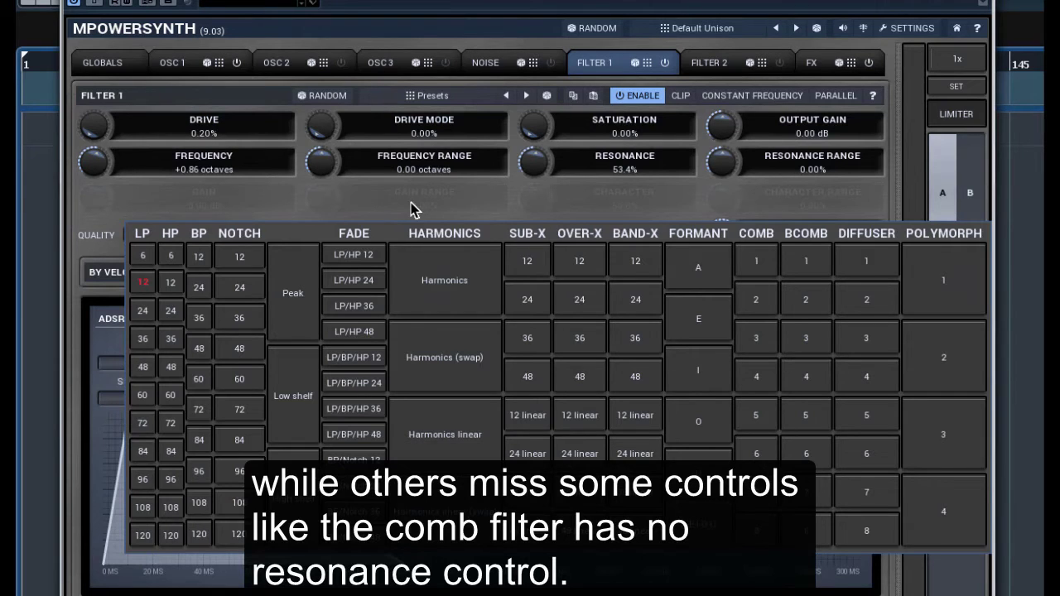
{"action": "left_click", "coordinate": [412, 209]}
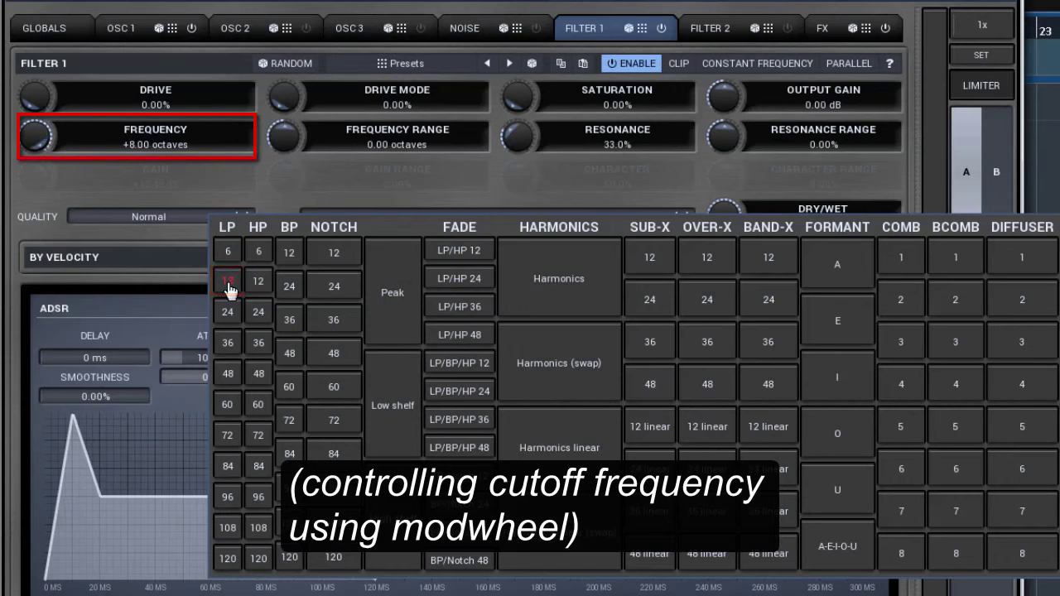
{"action": "left_click", "coordinate": [258, 283]}
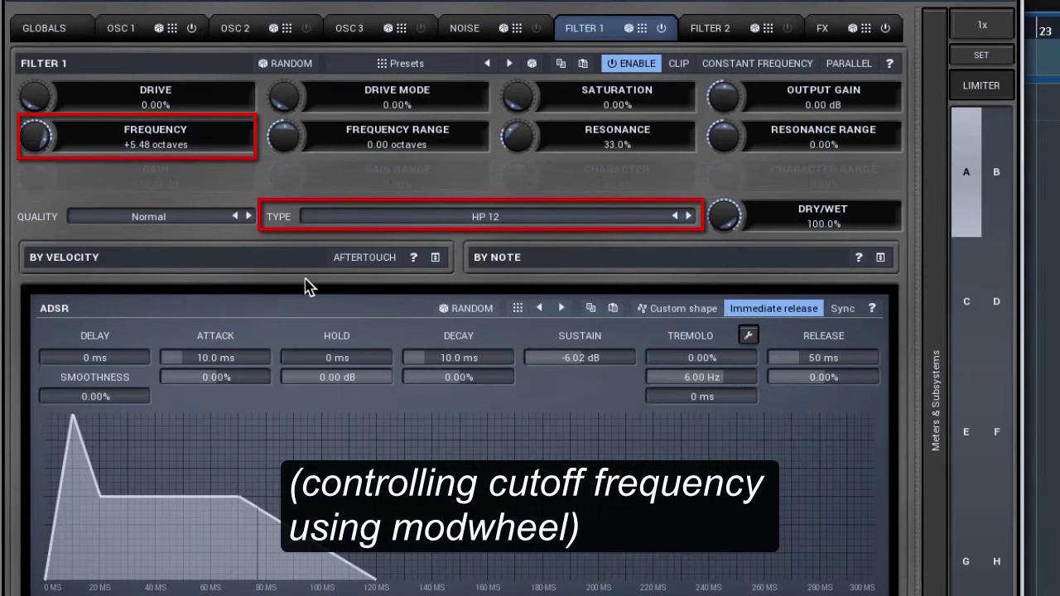
{"action": "left_click", "coordinate": [485, 217]}
{"action": "left_click", "coordinate": [340, 290]}
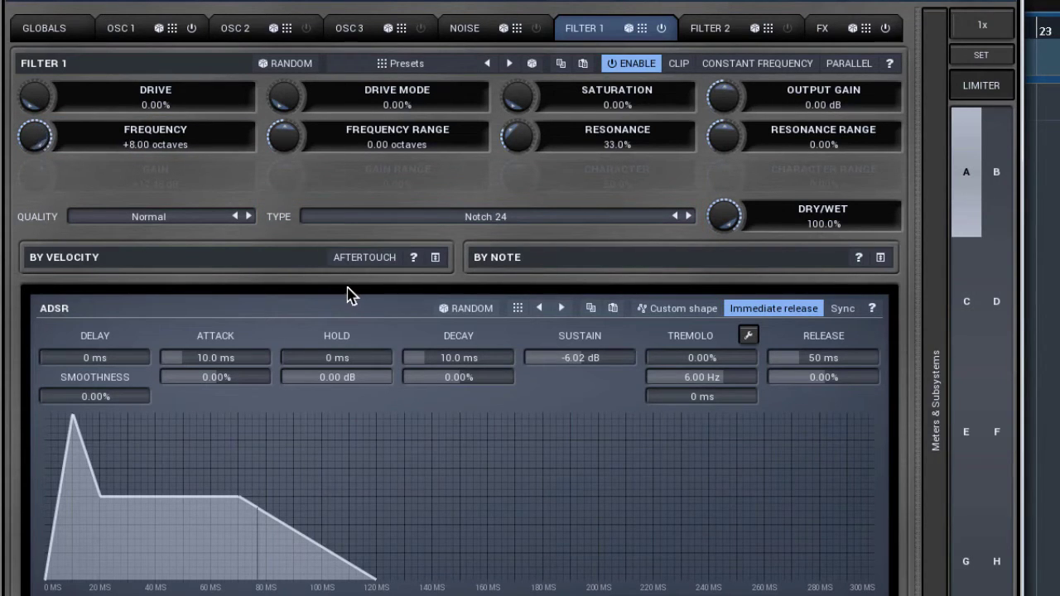
{"action": "left_click", "coordinate": [452, 217]}
{"action": "left_click", "coordinate": [450, 358]}
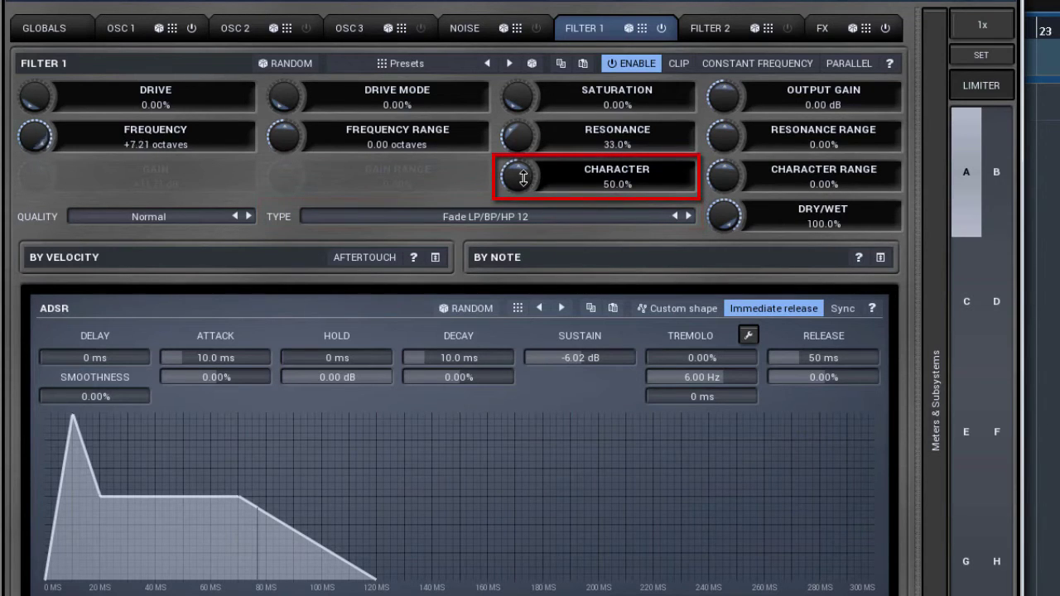
Step: Vary Filter 1's character, reset it to 50%, and switch the type to Band-X 12
{"action": "mouse_move", "coordinate": [523, 177]}
{"action": "left_mouse_down"}
{"action": "mouse_move", "coordinate": [517, 196]}
{"action": "mouse_move", "coordinate": [517, 169]}
{"action": "left_mouse_up"}
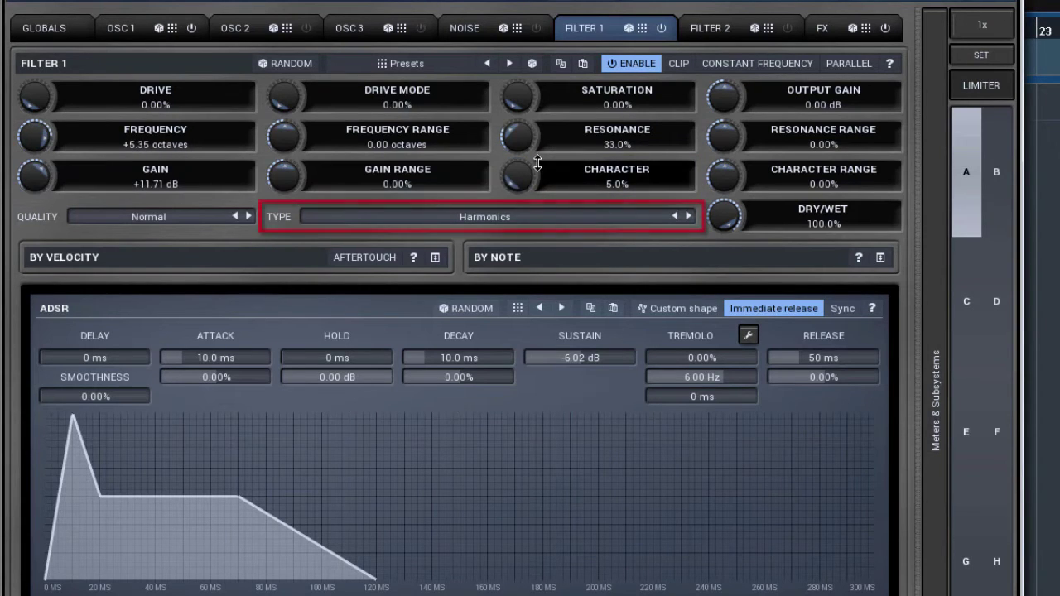
{"action": "left_click_drag", "start_coordinate": [514, 182], "coordinate": [514, 146]}
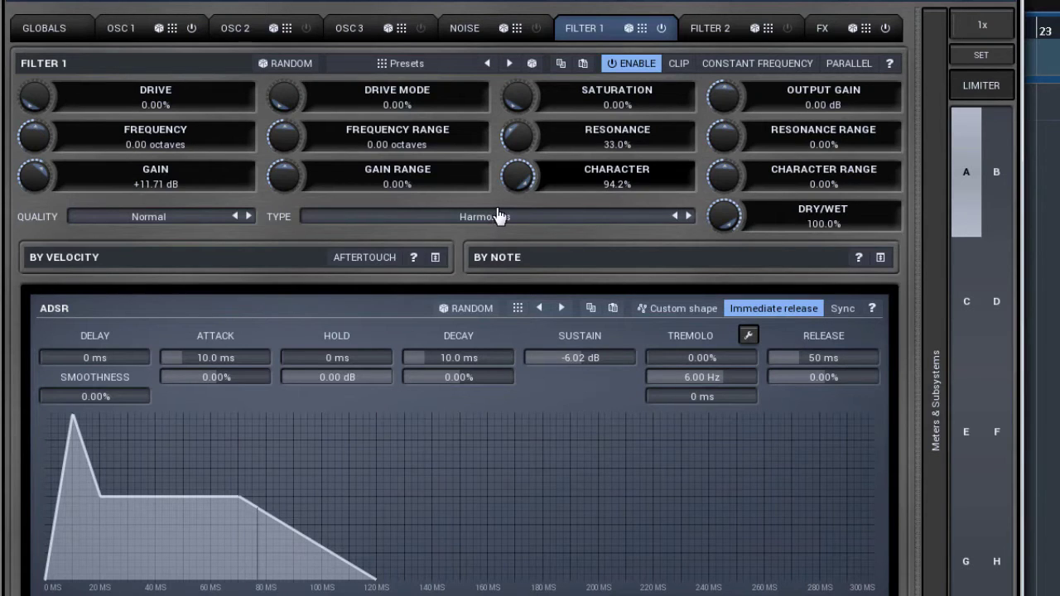
{"action": "scroll", "coordinate": [505, 216], "scroll_direction": "down", "scroll_amount": 1}
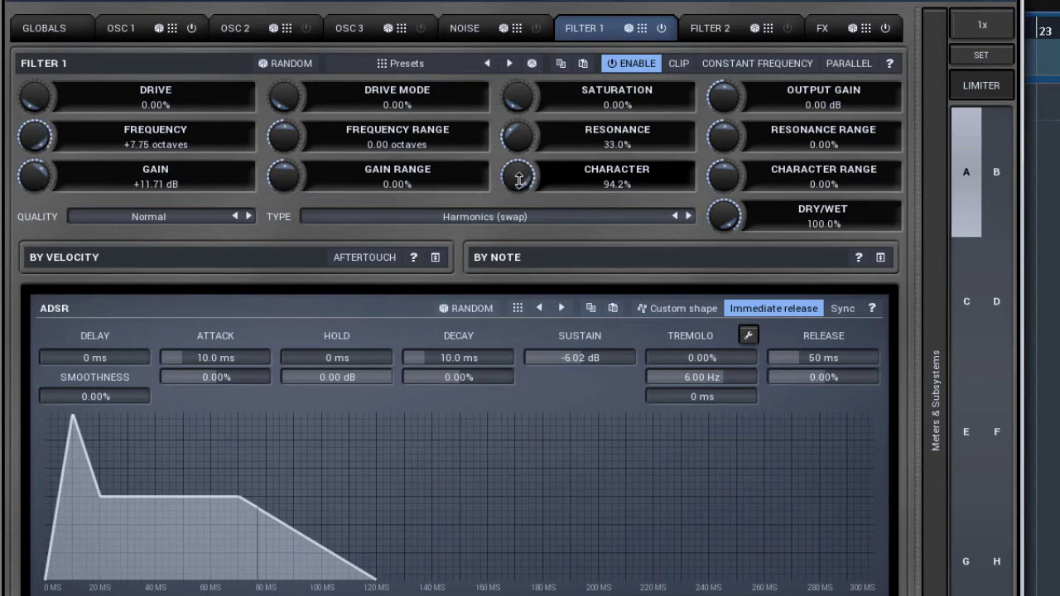
{"action": "left_click_drag", "start_coordinate": [519, 179], "coordinate": [519, 215]}
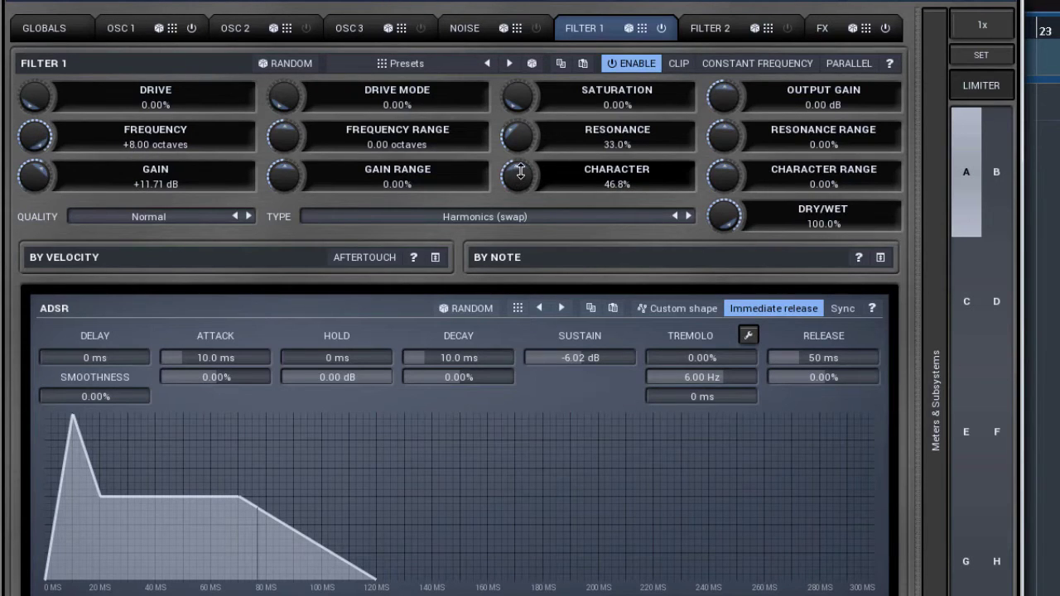
{"action": "double_click", "coordinate": [518, 172]}
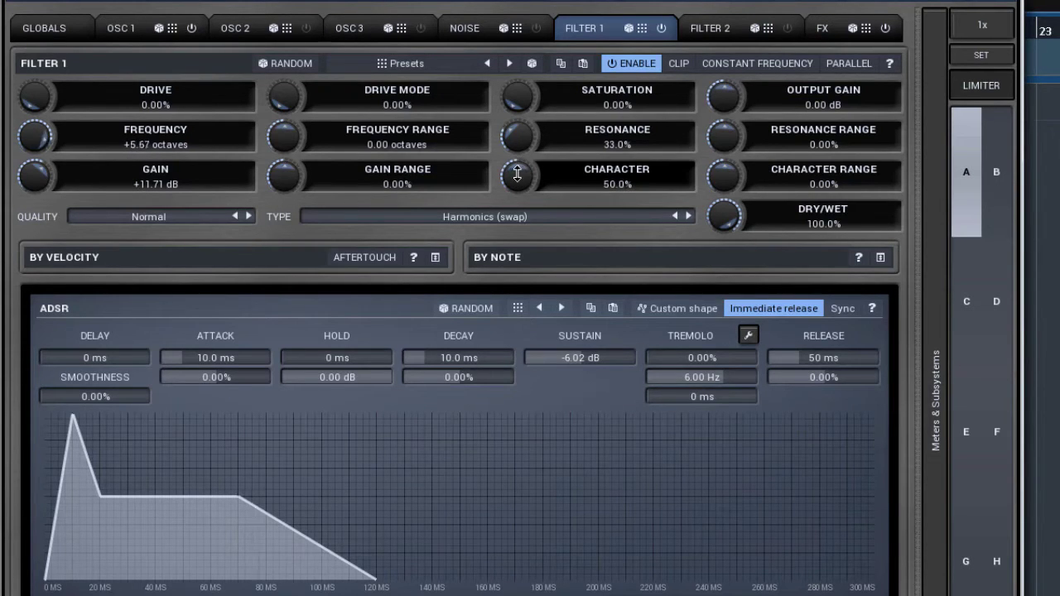
{"action": "left_click", "coordinate": [561, 218]}
{"action": "left_click", "coordinate": [762, 269]}
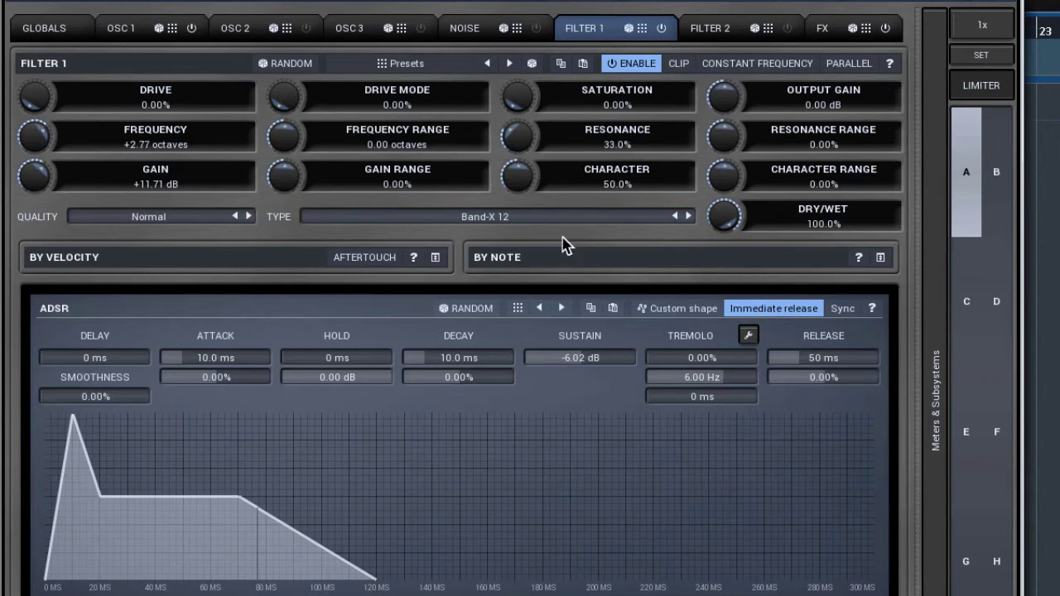
Step: Pick Formant A with resonance near 64%, then step through Formant E, A-E-I-O-U, Comb 2 and Diffuser 8
{"action": "left_click", "coordinate": [523, 218]}
{"action": "left_click", "coordinate": [833, 284]}
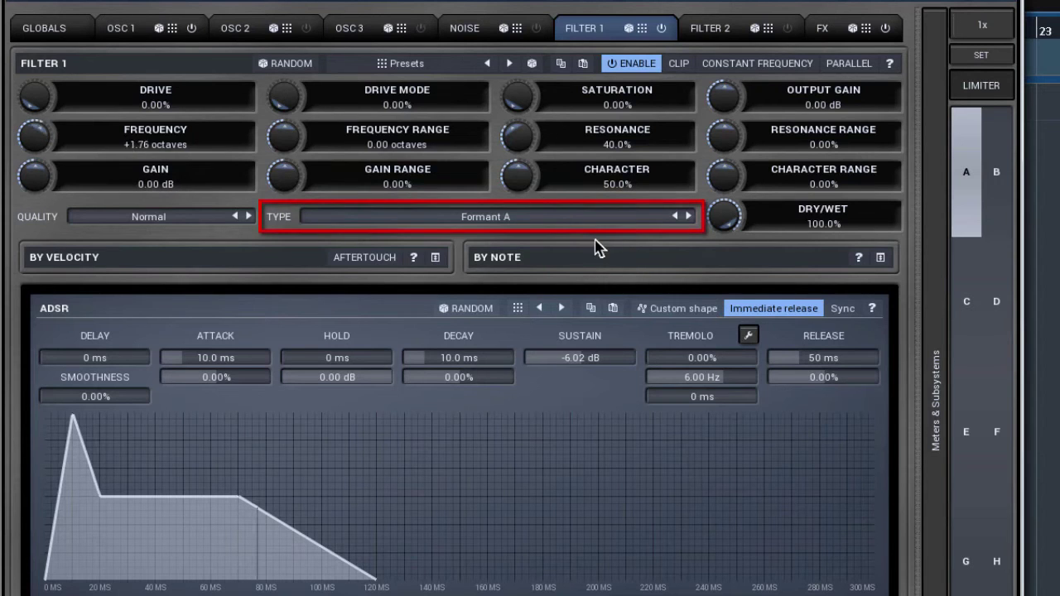
{"action": "left_click_drag", "start_coordinate": [518, 139], "coordinate": [517, 138]}
{"action": "scroll", "coordinate": [509, 216], "scroll_direction": "down", "scroll_amount": 4}
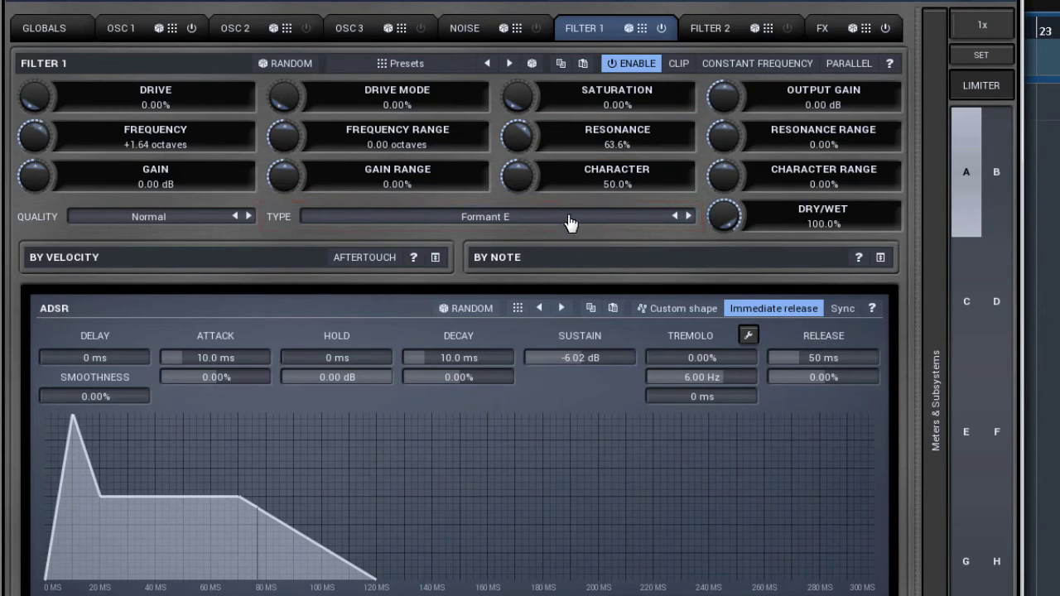
{"action": "scroll", "coordinate": [553, 215], "scroll_direction": "down", "scroll_amount": 1}
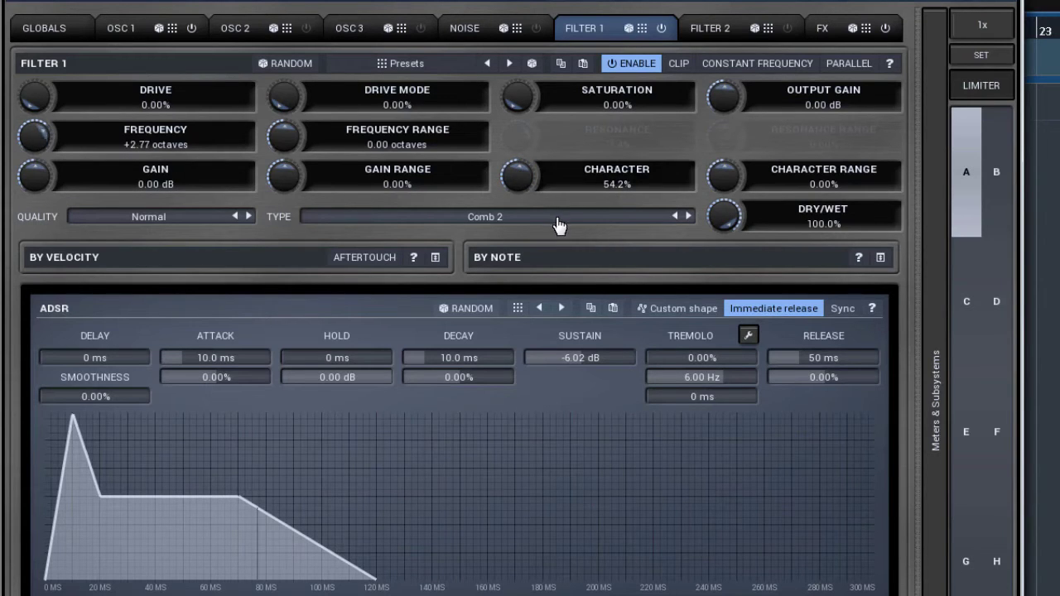
{"action": "left_click_drag", "start_coordinate": [561, 224], "coordinate": [941, 532]}
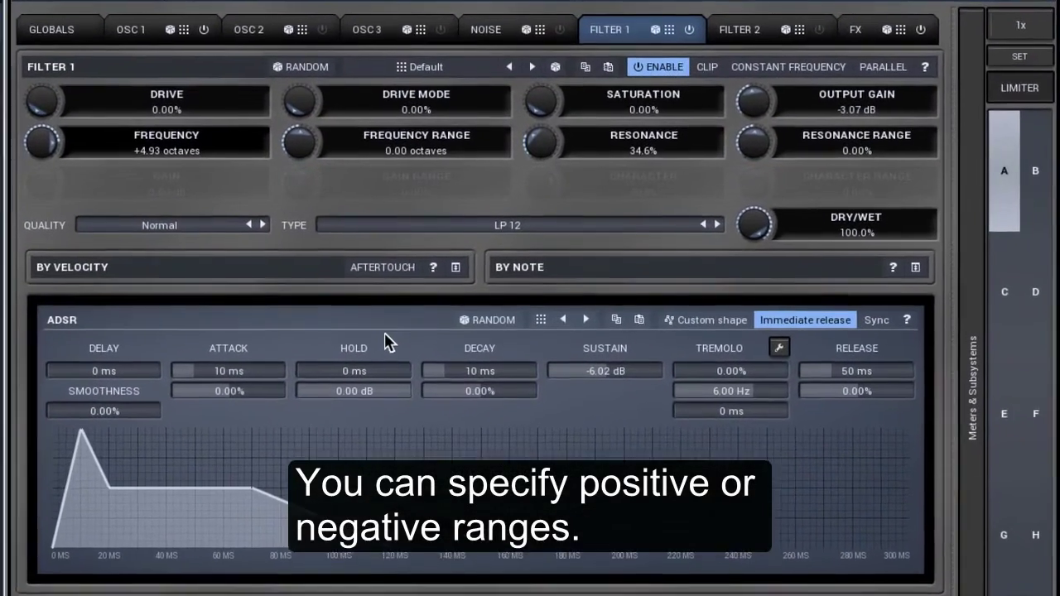
Step: Set Filter 1's envelope to 471 ms attack, 455 ms decay and -18.1 dB sustain
{"action": "left_click_drag", "start_coordinate": [225, 373], "coordinate": [243, 371]}
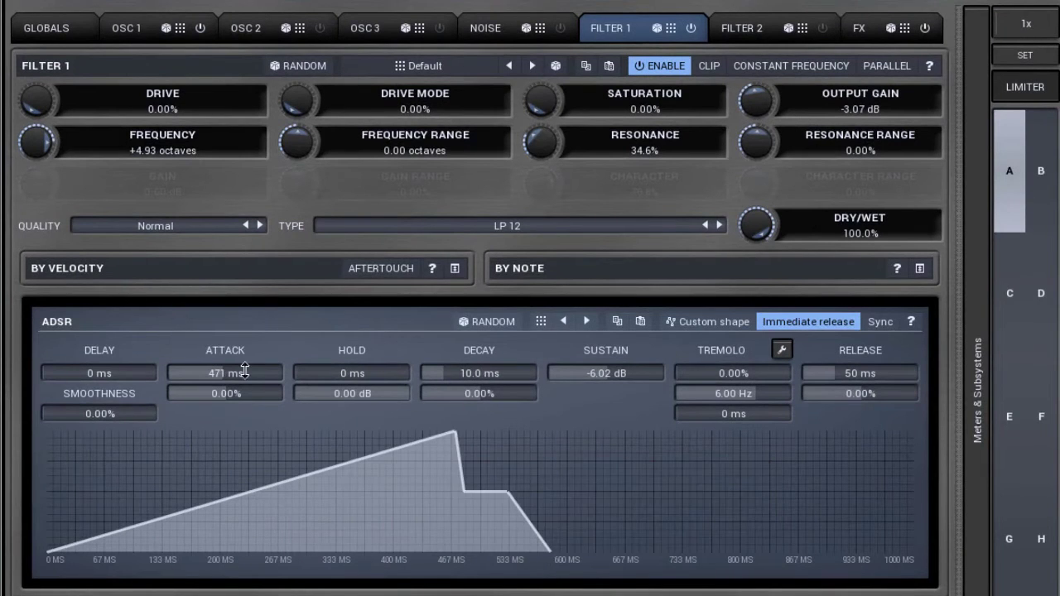
{"action": "left_click_drag", "start_coordinate": [479, 373], "coordinate": [491, 373]}
{"action": "left_click_drag", "start_coordinate": [605, 372], "coordinate": [605, 402]}
{"action": "left_click_drag", "start_coordinate": [343, 140], "coordinate": [344, 120]}
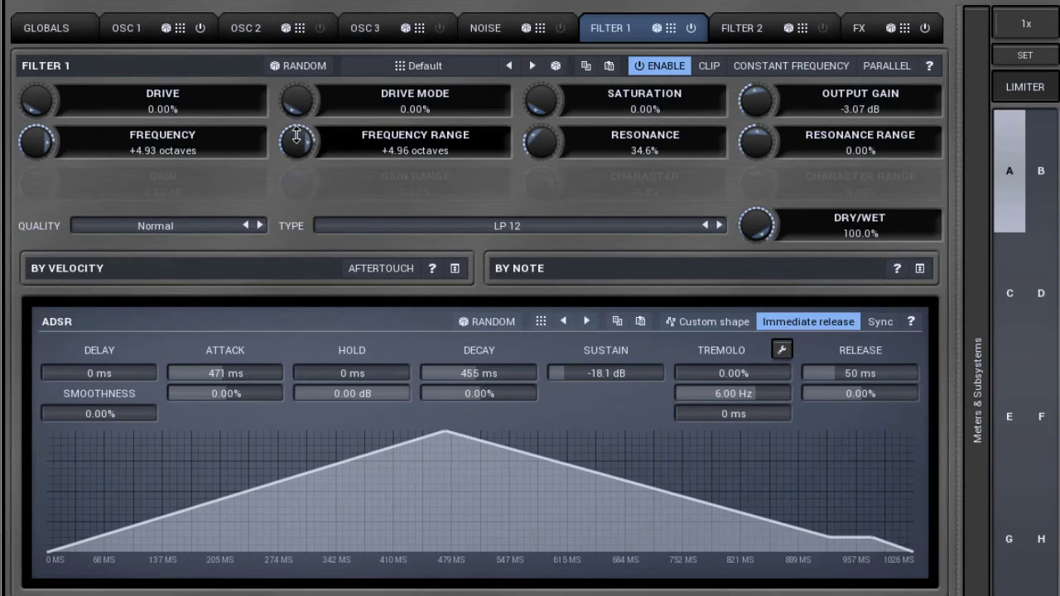
Step: Set Filter 1's frequency to +6.46 octaves with a -5.79-octave frequency range
{"action": "left_click_drag", "start_coordinate": [163, 152], "coordinate": [163, 174]}
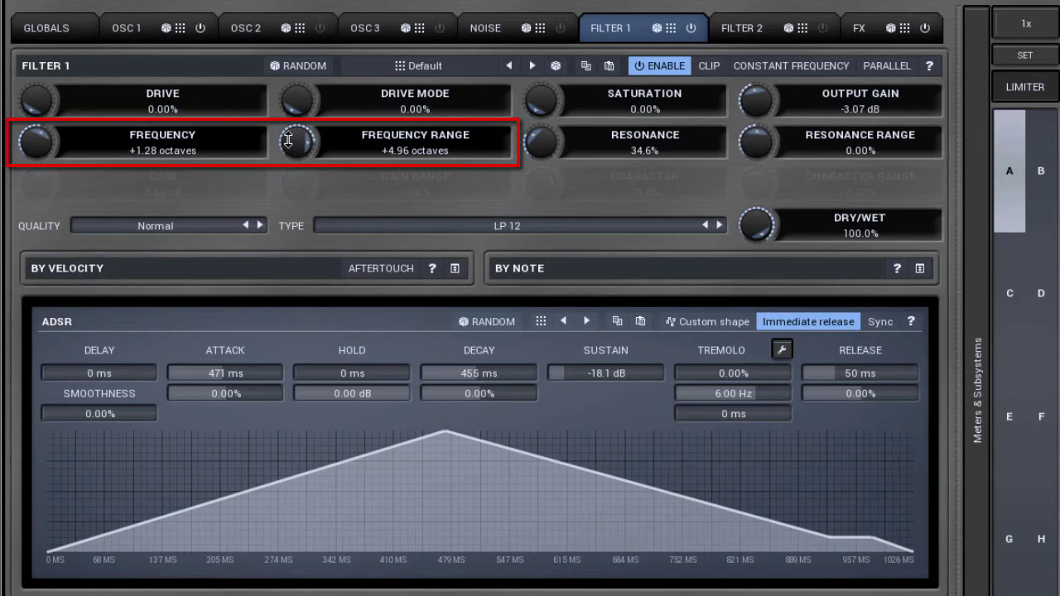
{"action": "left_click_drag", "start_coordinate": [38, 135], "coordinate": [37, 164]}
{"action": "mouse_move", "coordinate": [306, 130]}
{"action": "left_mouse_down"}
{"action": "mouse_move", "coordinate": [307, 178]}
{"action": "mouse_move", "coordinate": [296, 145]}
{"action": "left_mouse_up"}
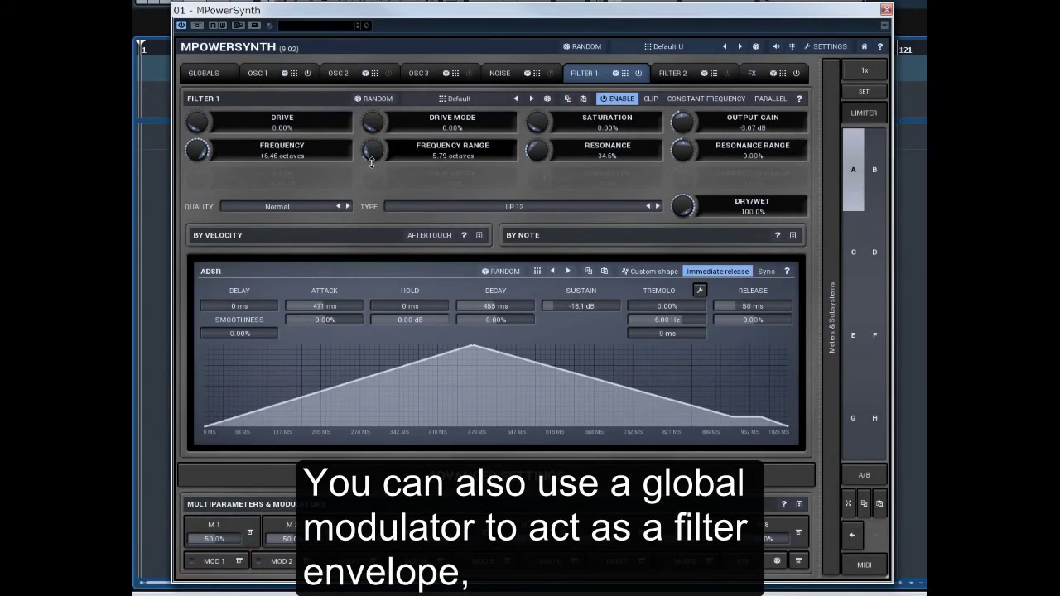
Step: Give Modulator 1's envelope 255 ms attack, 305 ms decay and -7.29 dB sustain, then close it
{"action": "left_click", "coordinate": [215, 563]}
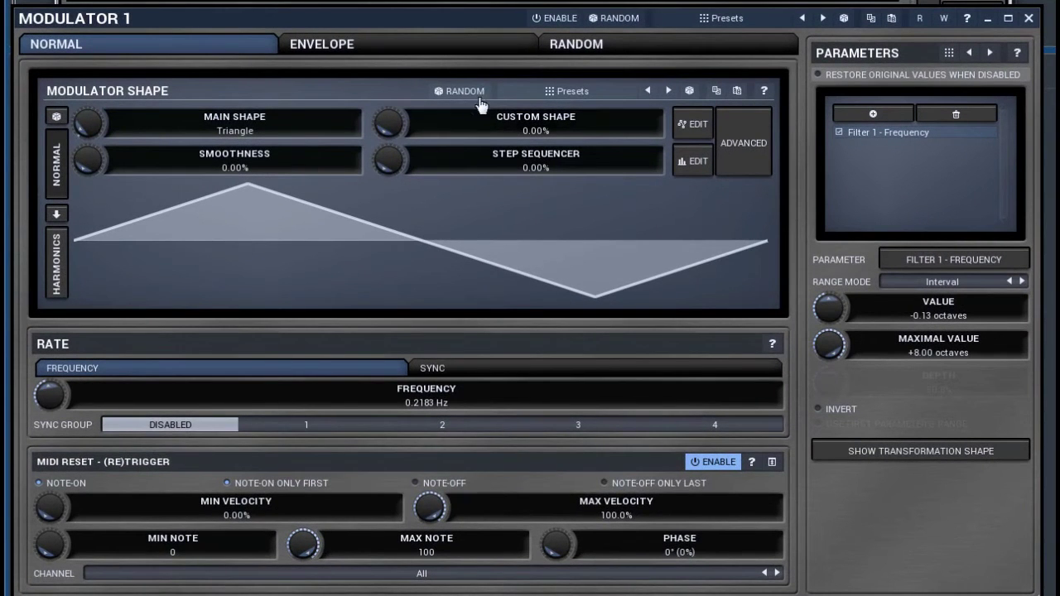
{"action": "left_click", "coordinate": [426, 48]}
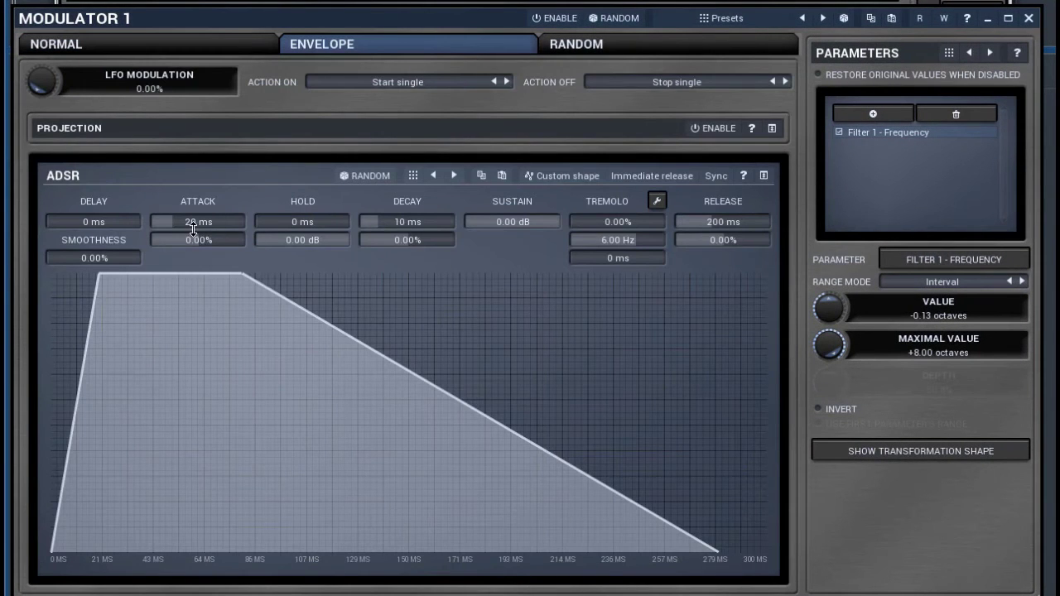
{"action": "left_click_drag", "start_coordinate": [193, 230], "coordinate": [193, 145]}
{"action": "left_click_drag", "start_coordinate": [439, 224], "coordinate": [439, 141]}
{"action": "left_click_drag", "start_coordinate": [511, 221], "coordinate": [512, 265]}
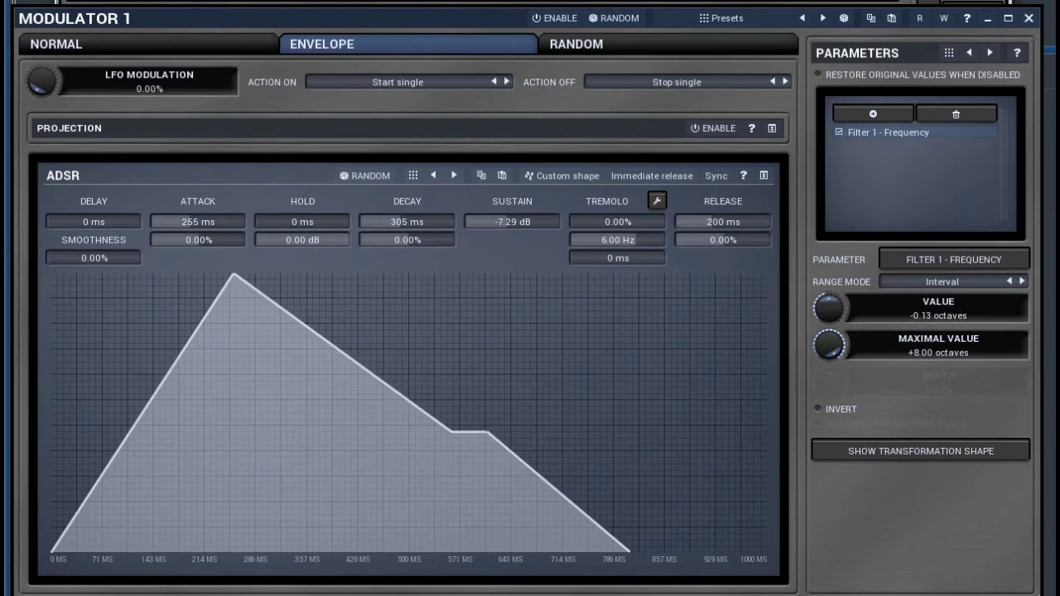
{"action": "left_click", "coordinate": [1028, 17]}
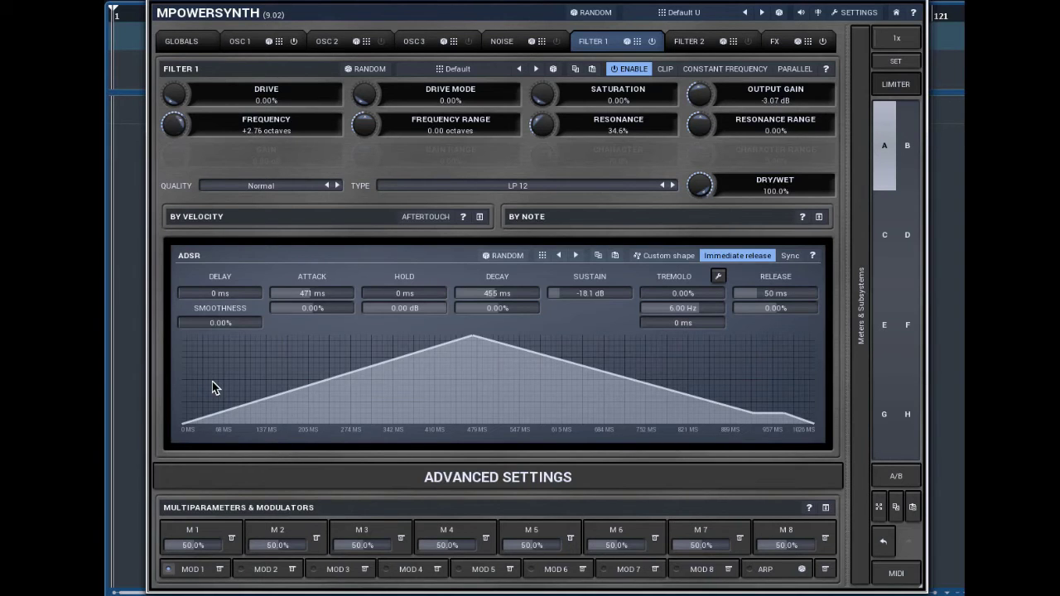
Step: Try Modulator 1's Start trigger action, revert to Start single, and close the editor
{"action": "left_click", "coordinate": [193, 569]}
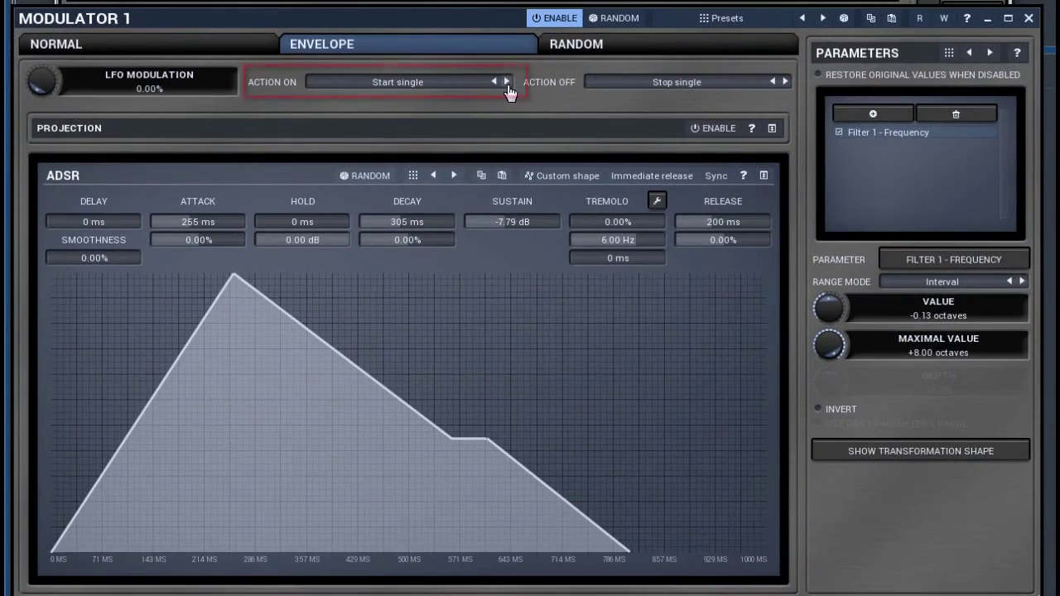
{"action": "left_click", "coordinate": [514, 118]}
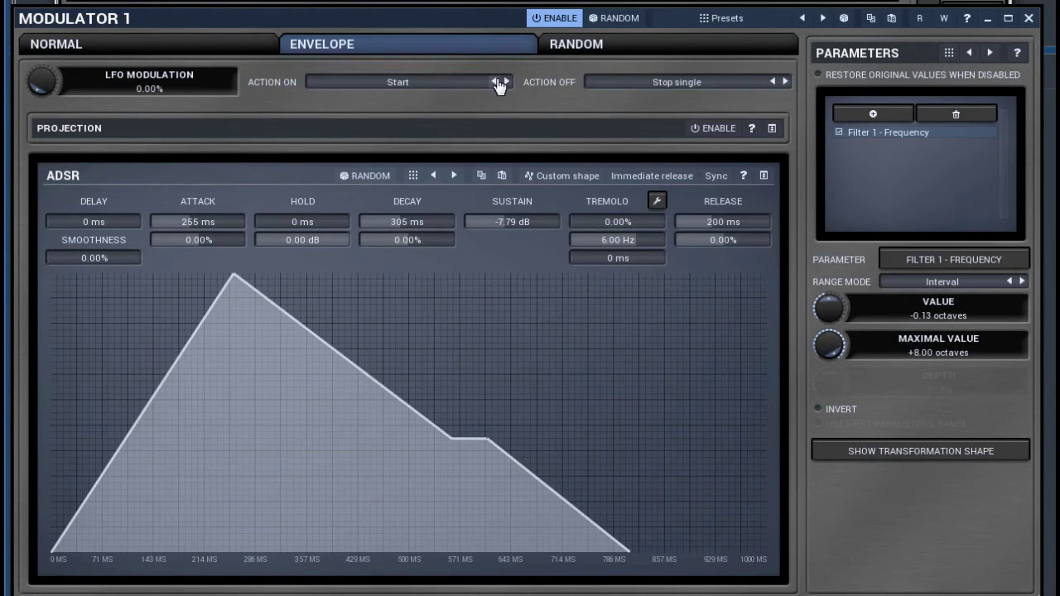
{"action": "left_click", "coordinate": [496, 82]}
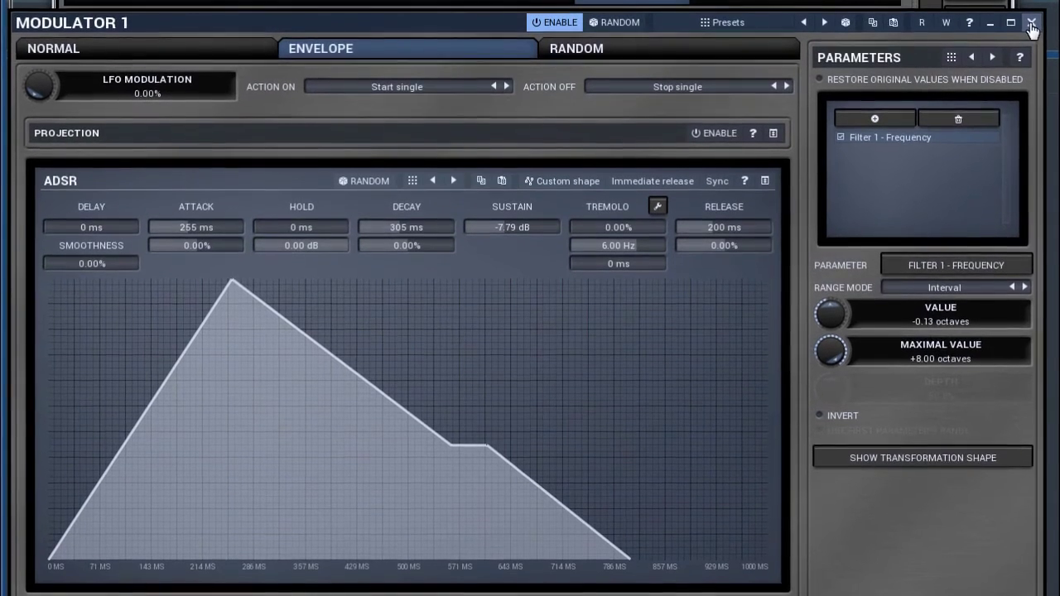
{"action": "left_click", "coordinate": [1032, 28]}
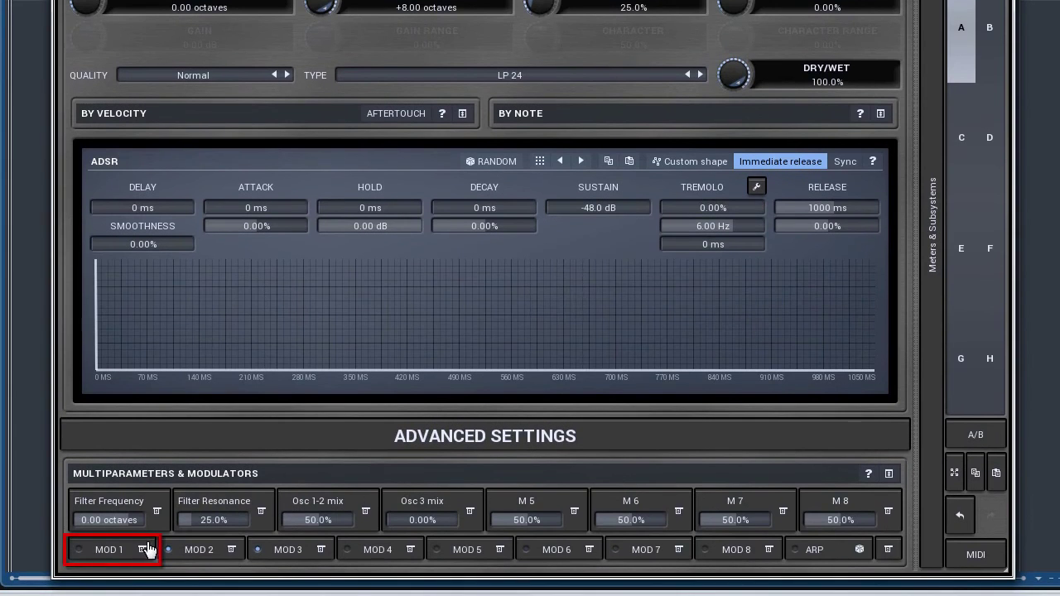
Step: Disable Modulator 1 and load the Vel Filter Demo patch from the user presets
{"action": "left_click", "coordinate": [82, 553]}
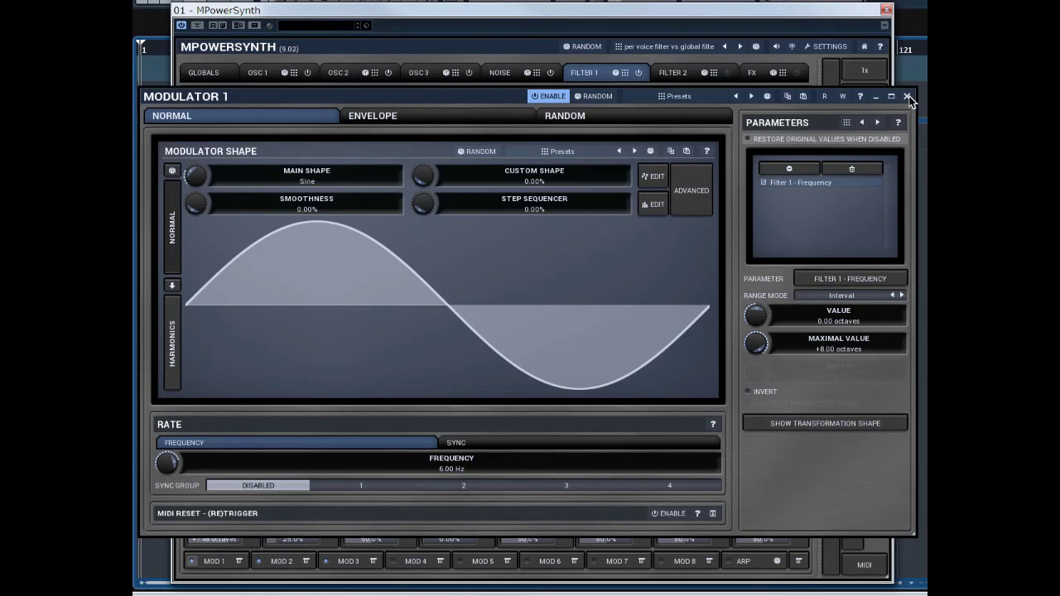
{"action": "left_click", "coordinate": [907, 97]}
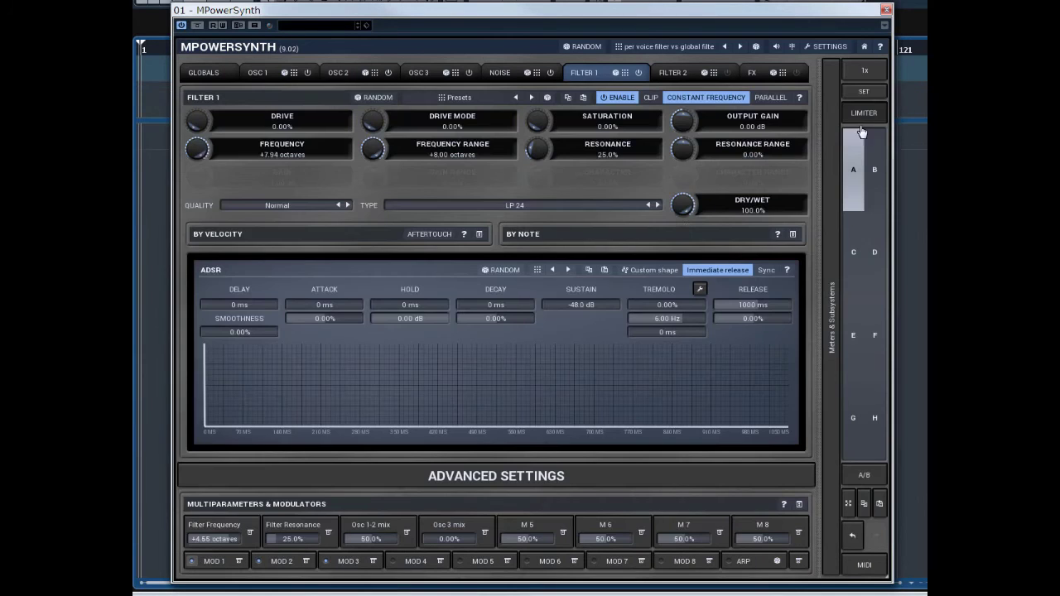
{"action": "left_click", "coordinate": [193, 563]}
{"action": "left_click_drag", "start_coordinate": [633, 306], "coordinate": [633, 273]}
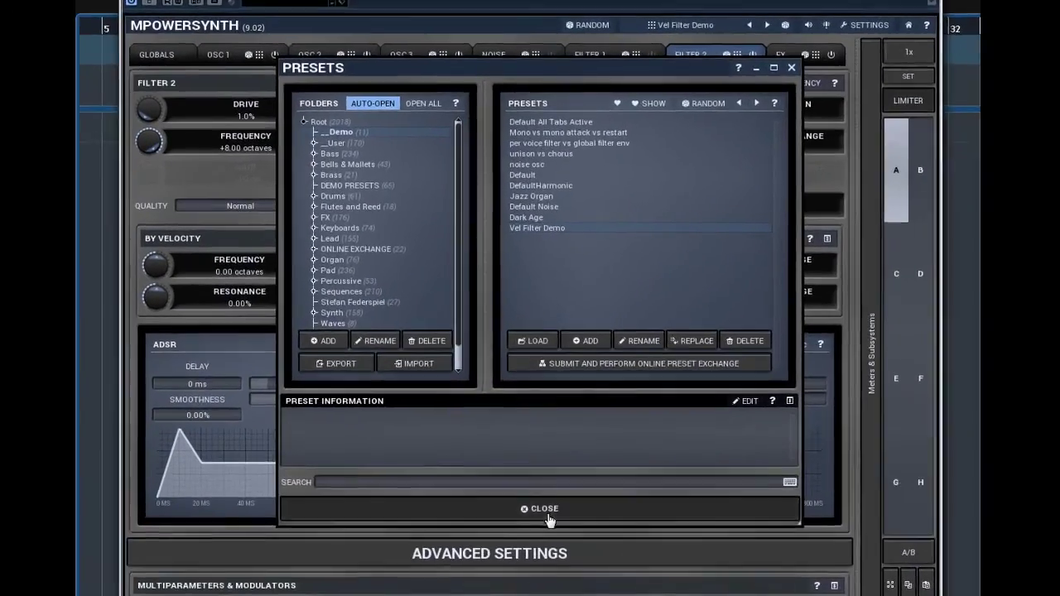
Step: Lower Filter 2's frequency to about +2.27 octaves, keeping Filter 1's by-note frequency at -8.00 octaves
{"action": "left_click", "coordinate": [540, 472]}
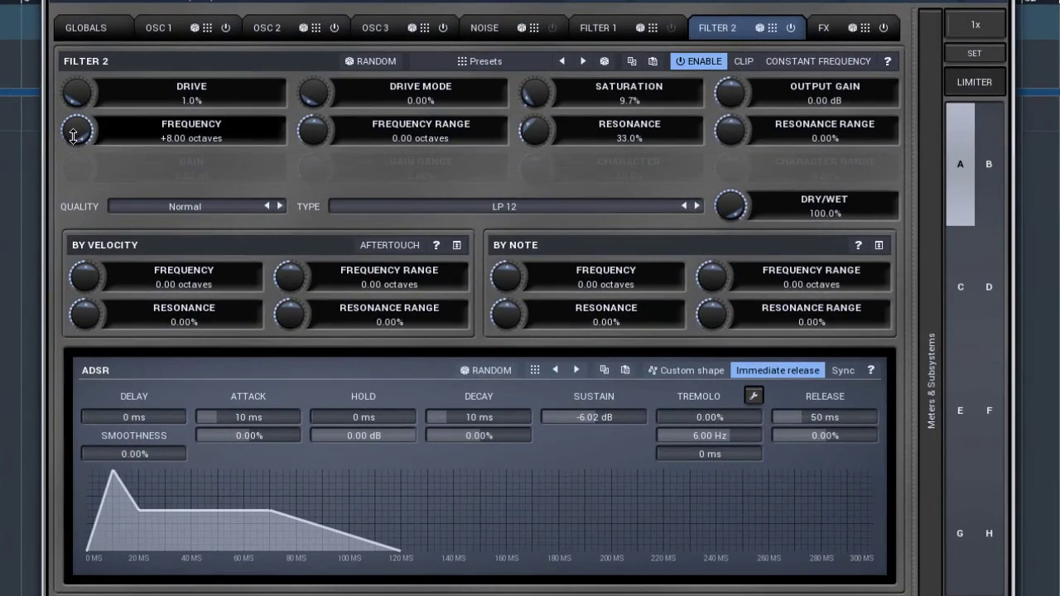
{"action": "left_click_drag", "start_coordinate": [78, 139], "coordinate": [100, 265]}
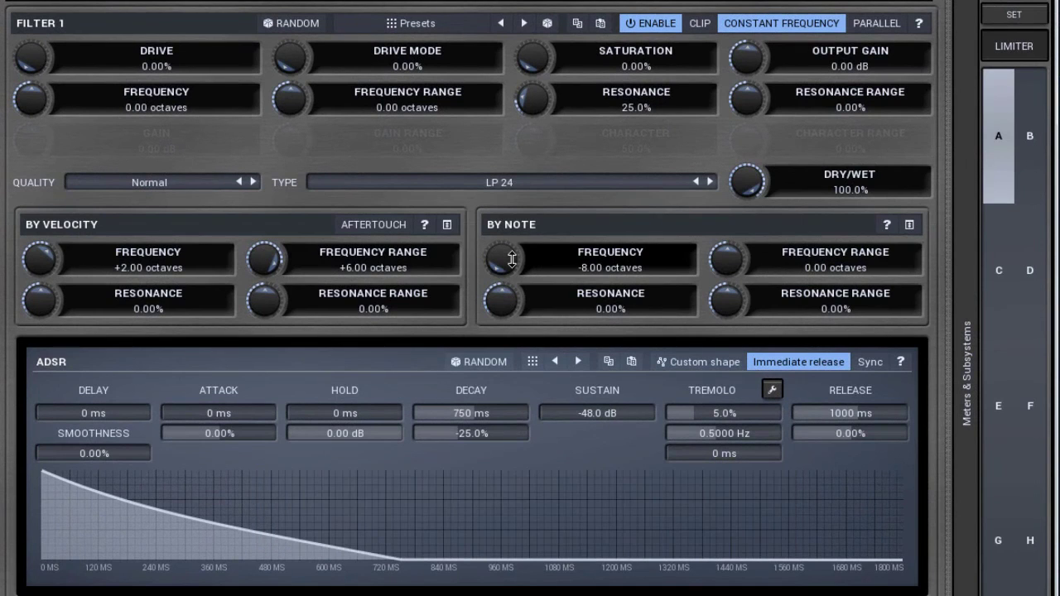
{"action": "double_click", "coordinate": [511, 260]}
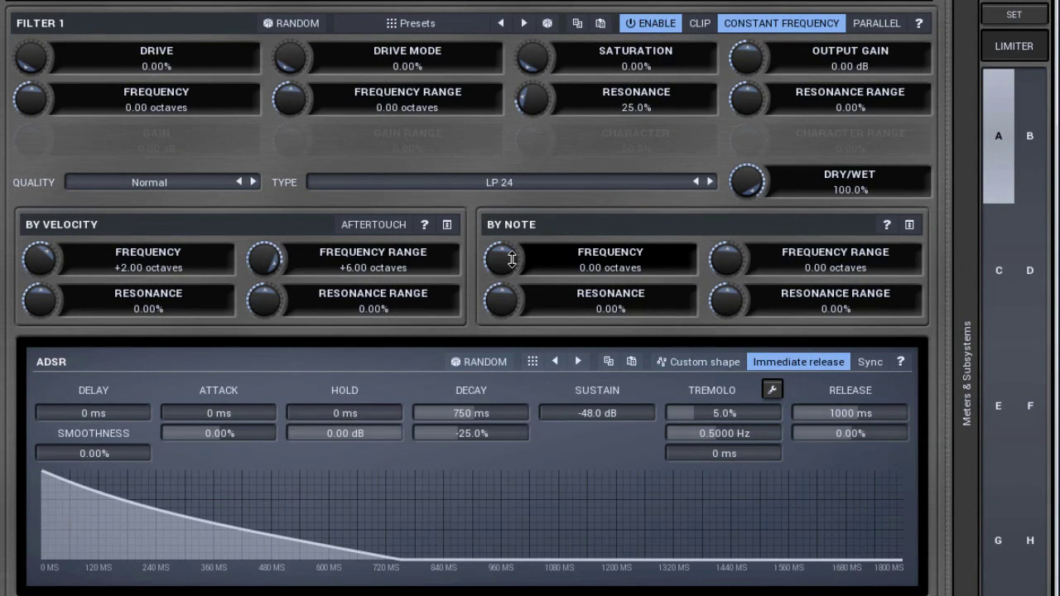
{"action": "key", "text": "ctrl+z"}
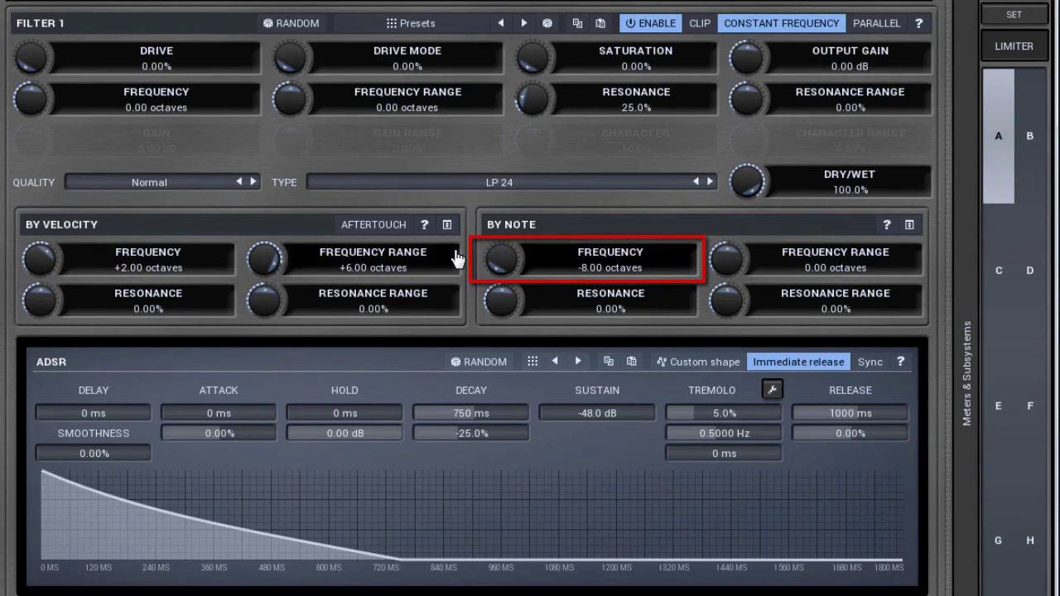